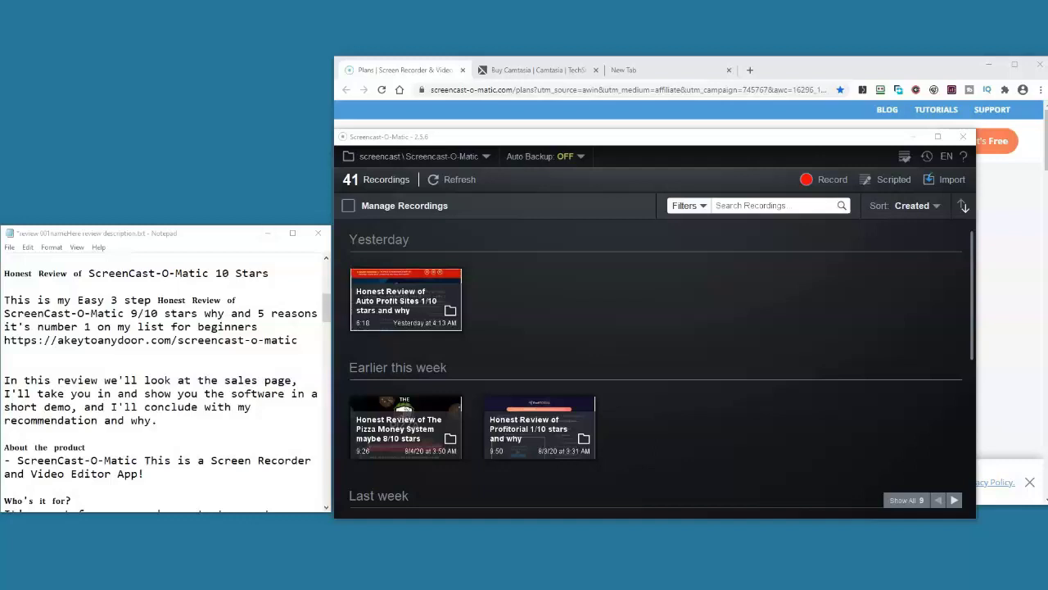
# Look through the saved review recordings in the Screencast-O-Matic library.
pyautogui.moveTo(123, 232); pyautogui.dragTo(120, 186)
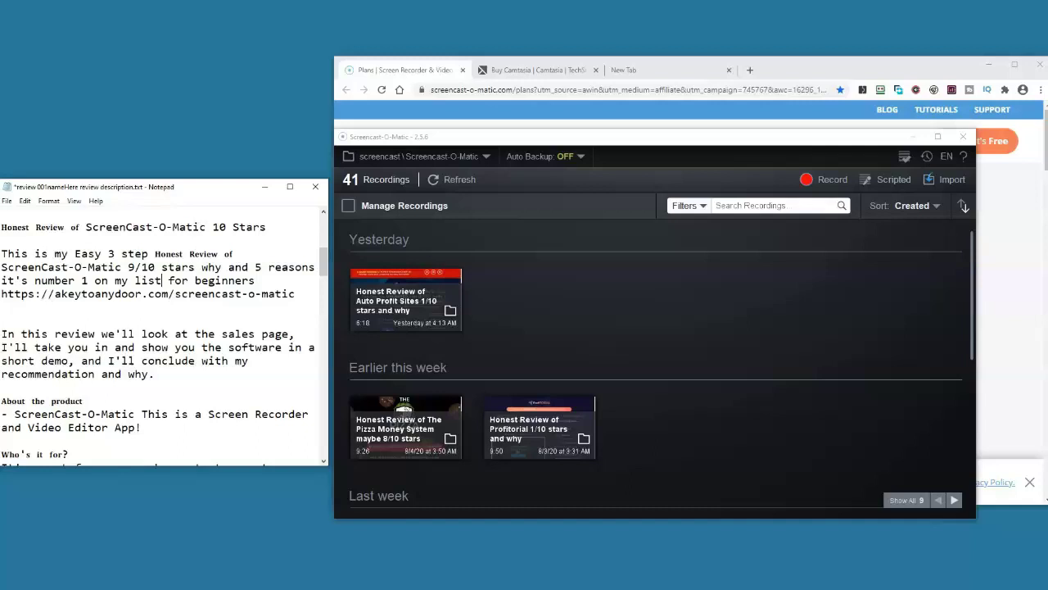
pyautogui.moveTo(119, 187); pyautogui.dragTo(124, 210)
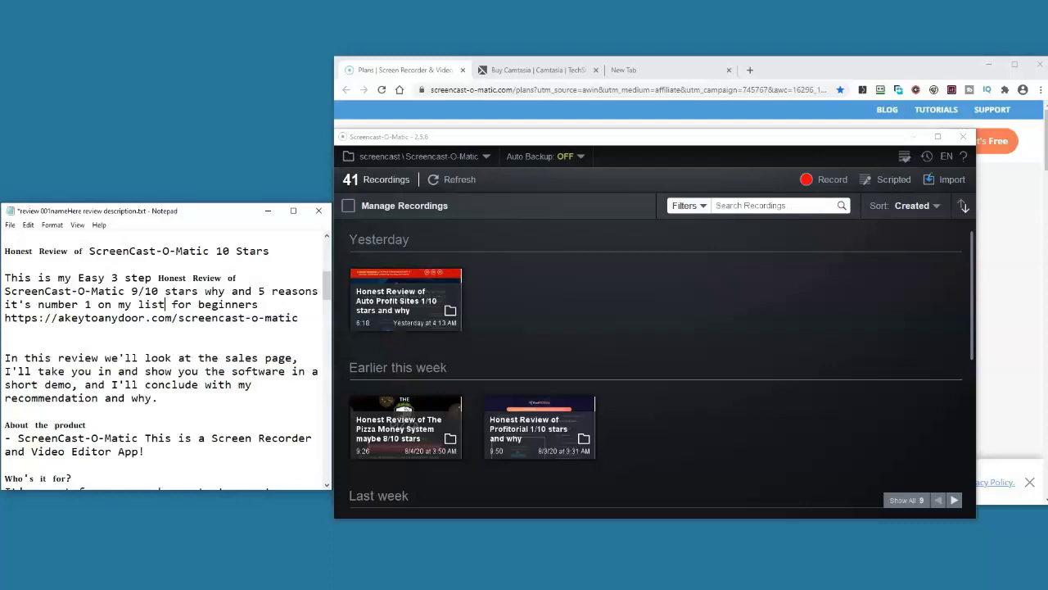
pyautogui.moveTo(573, 136)
pyautogui.mouseDown()
pyautogui.moveTo(573, 66)
pyautogui.moveTo(579, 164)
pyautogui.moveTo(550, 138)
pyautogui.moveTo(571, 150)
pyautogui.moveTo(573, 140)
pyautogui.mouseUp()
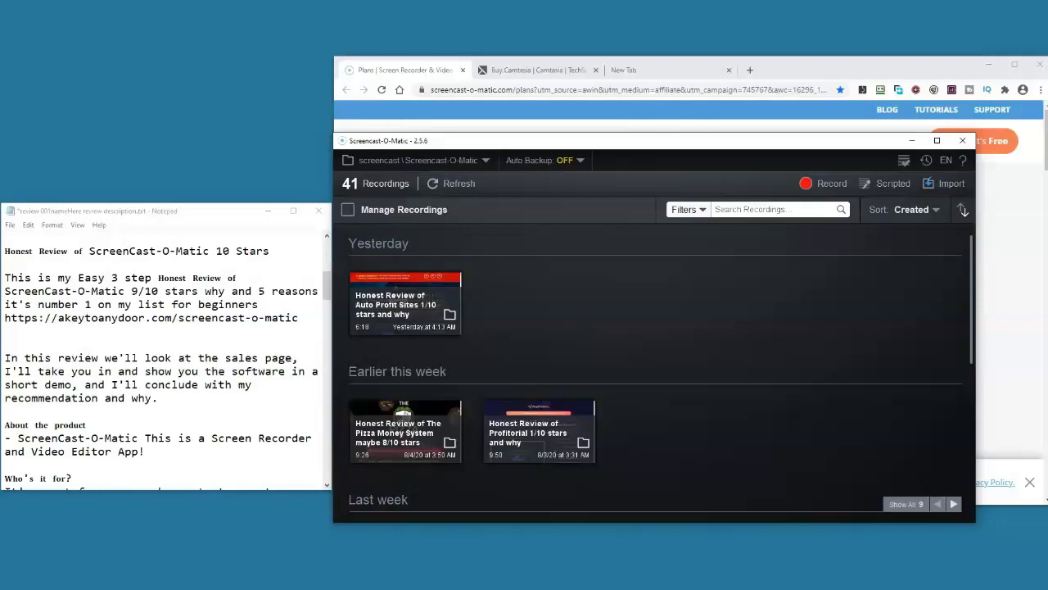
pyautogui.scroll(-5, 655, 368)
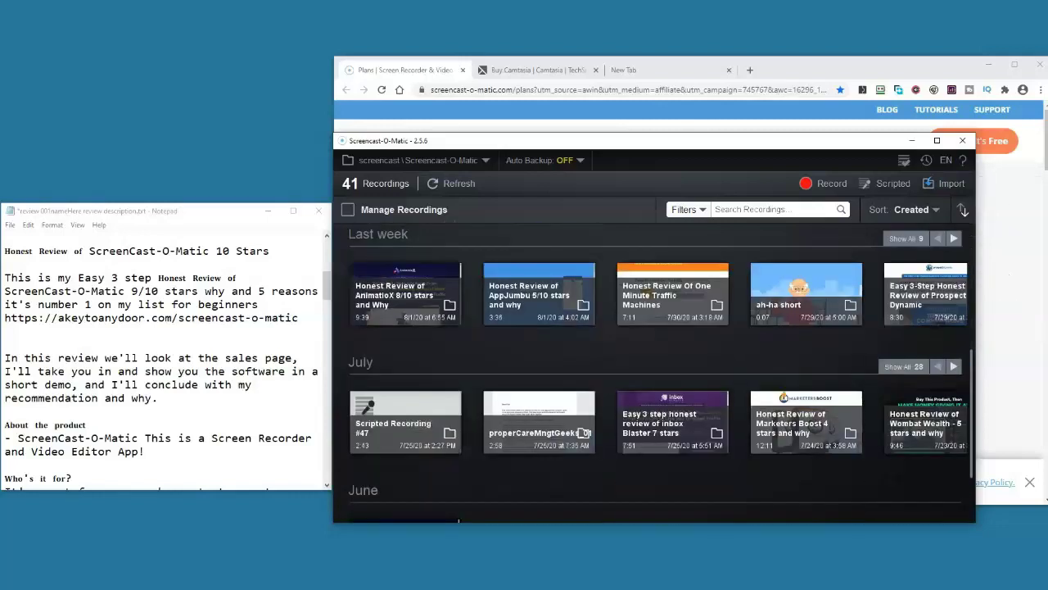
pyautogui.scroll(5, 655, 368)
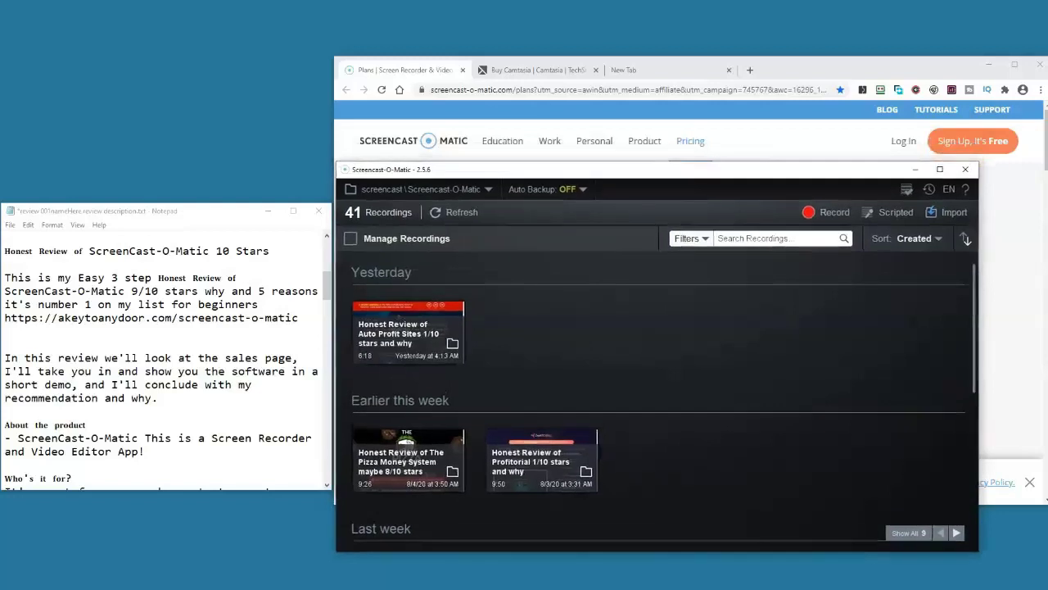
# Switch to the browser and examine the Camtasia 2020 price and what it includes on the TechSmith store page.
pyautogui.click(813, 70)
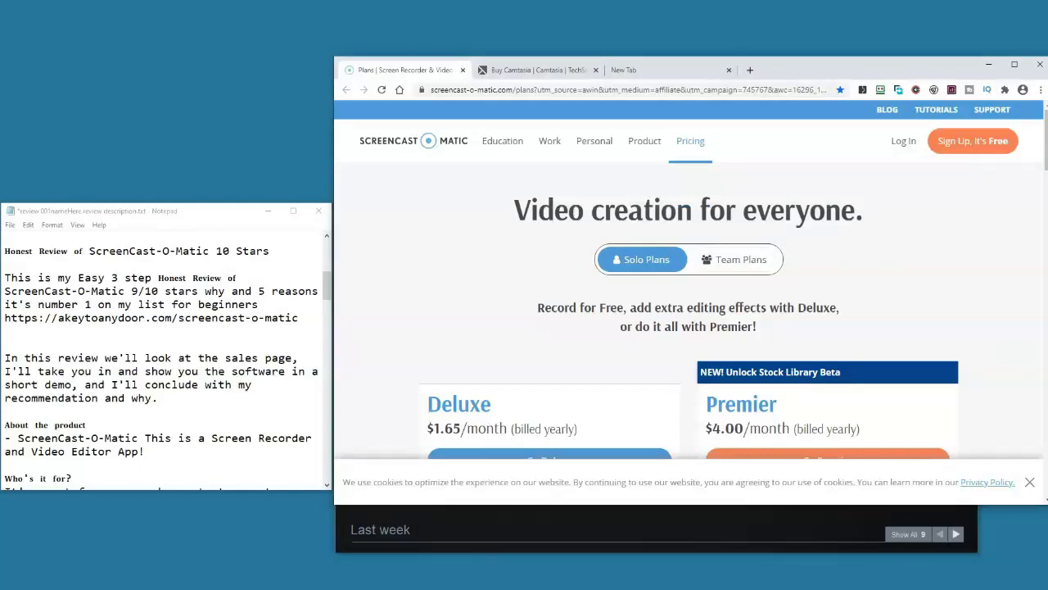
pyautogui.hotkey('alt', 'Tab')
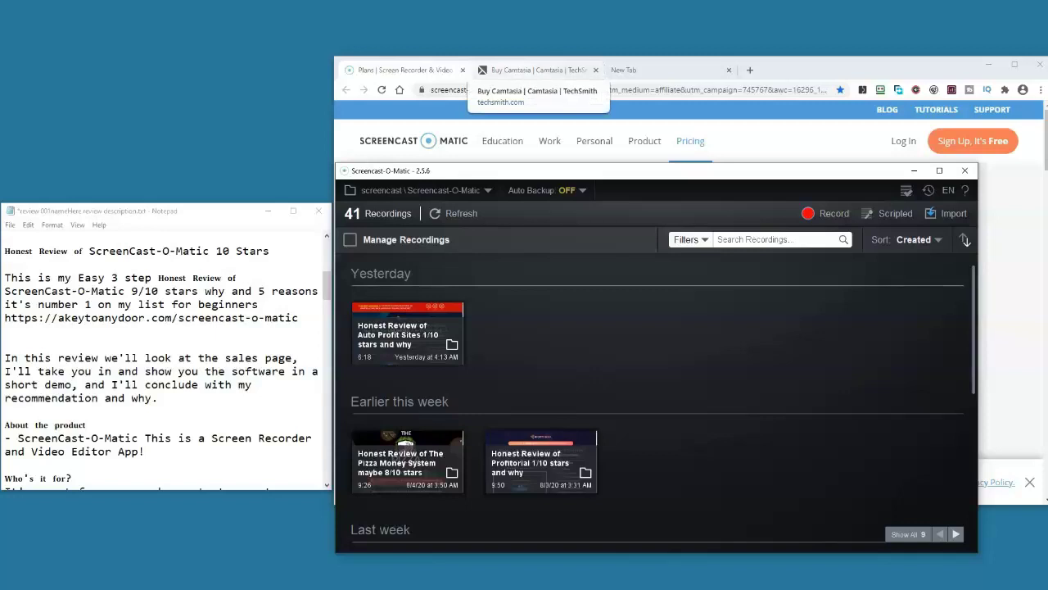
pyautogui.click(536, 70)
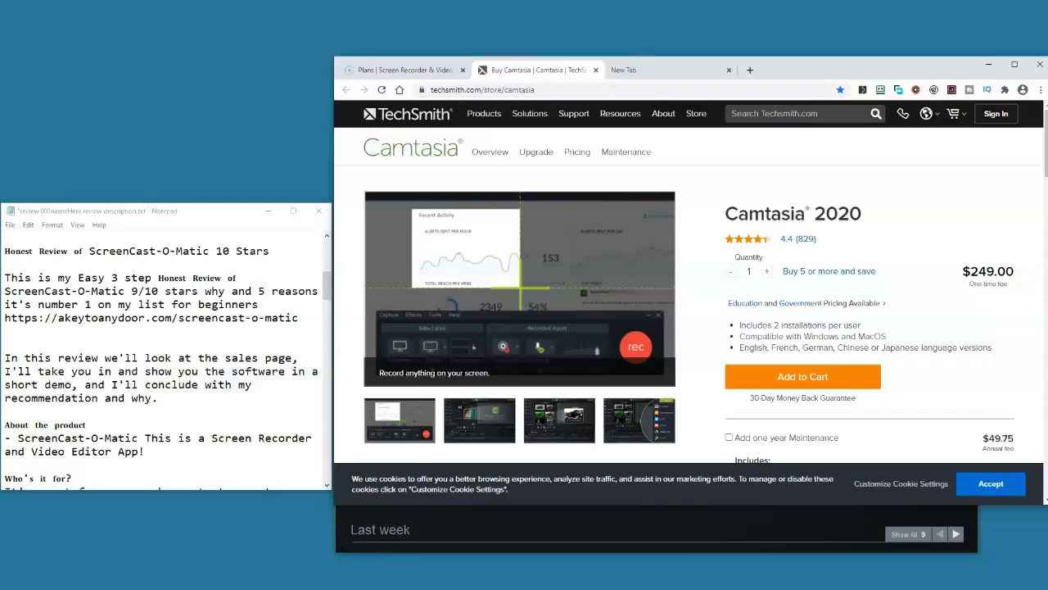
pyautogui.scroll(-1, 690, 282)
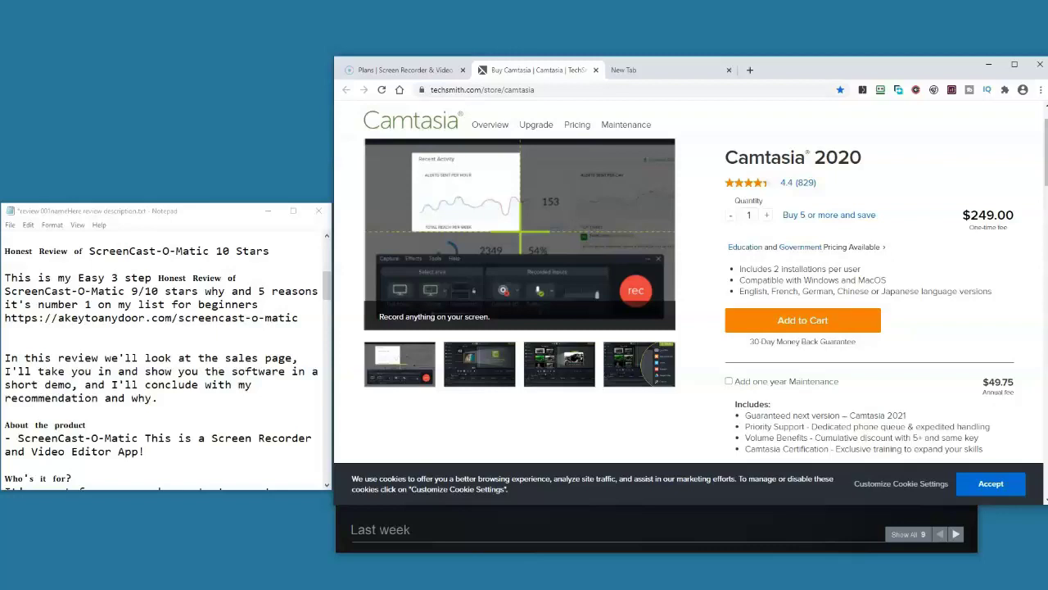
pyautogui.scroll(1, 691, 287)
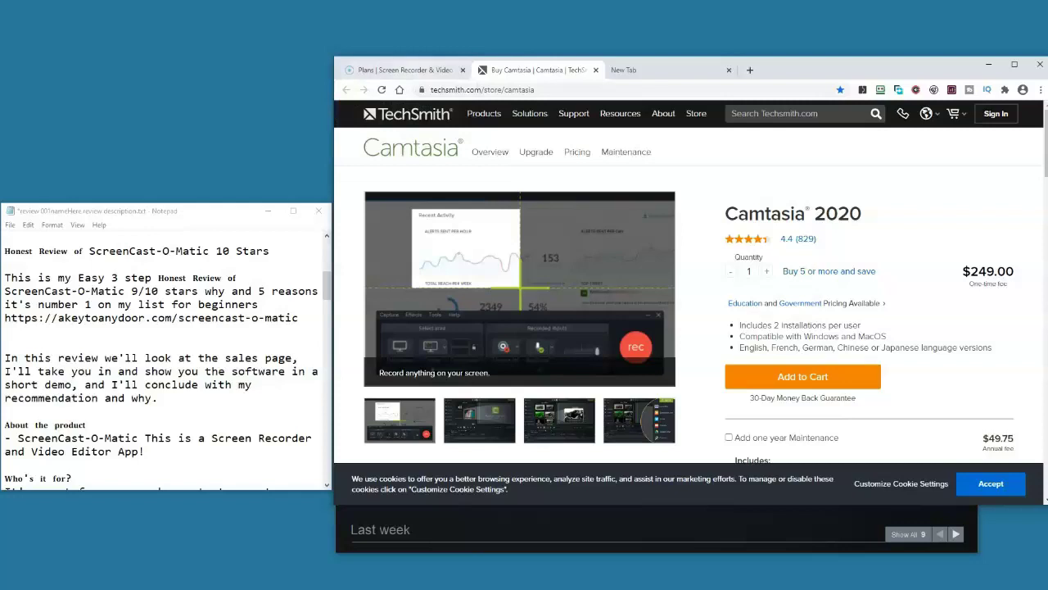
# Review the Deluxe and Premier solo plans and their features on the Screencast-O-Matic plans page.
pyautogui.click(401, 70)
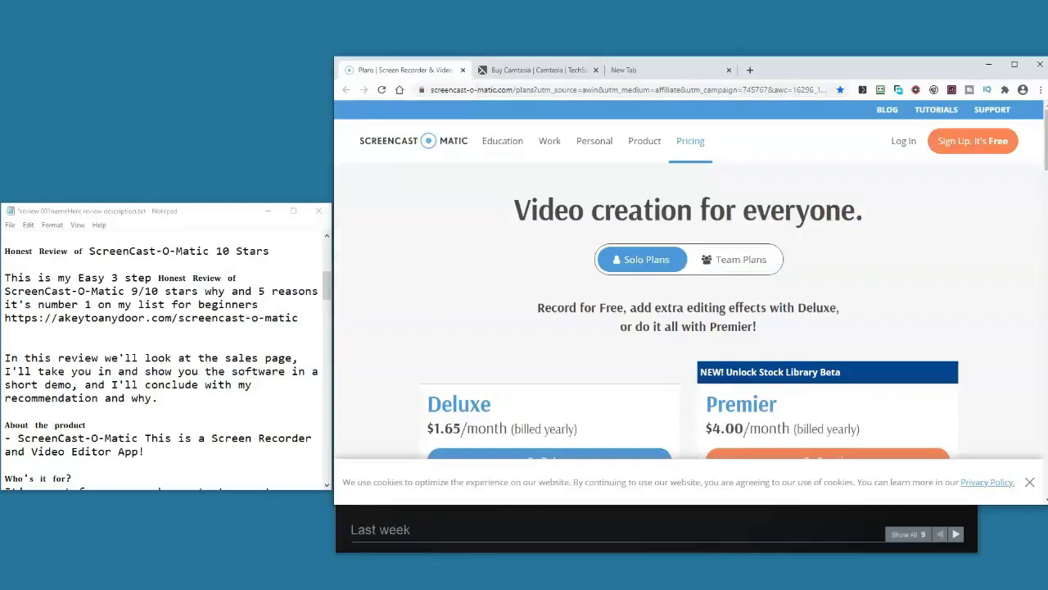
pyautogui.scroll(-2, 688, 312)
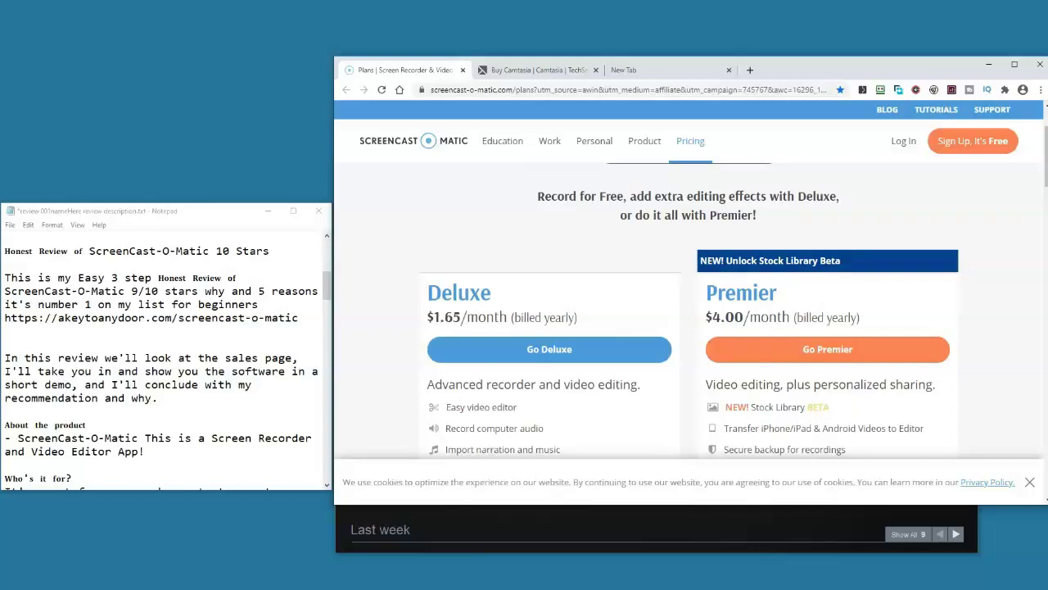
pyautogui.scroll(-1, 690, 311)
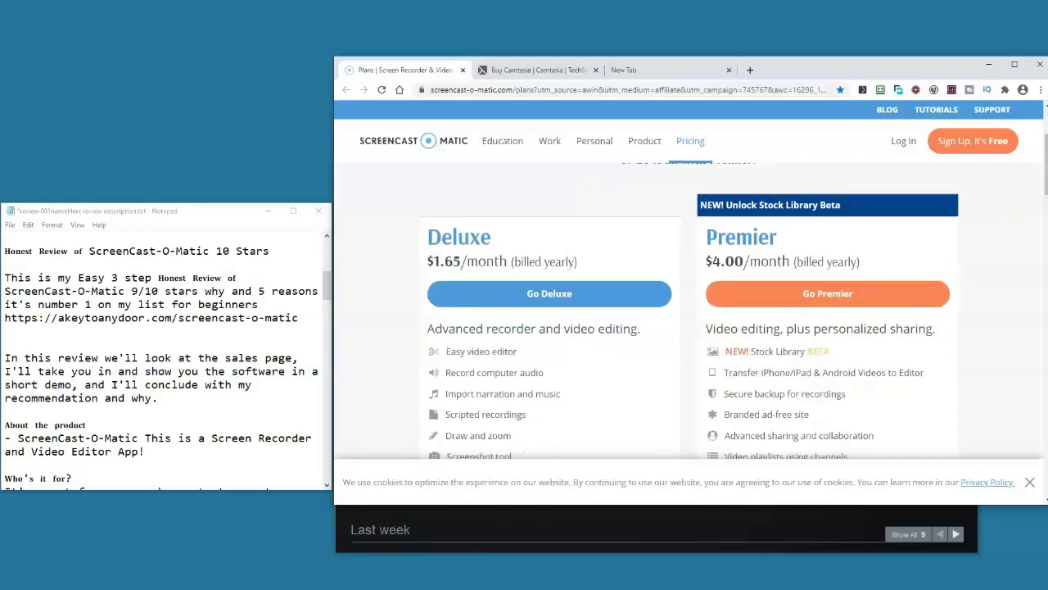
pyautogui.scroll(-4, 690, 311)
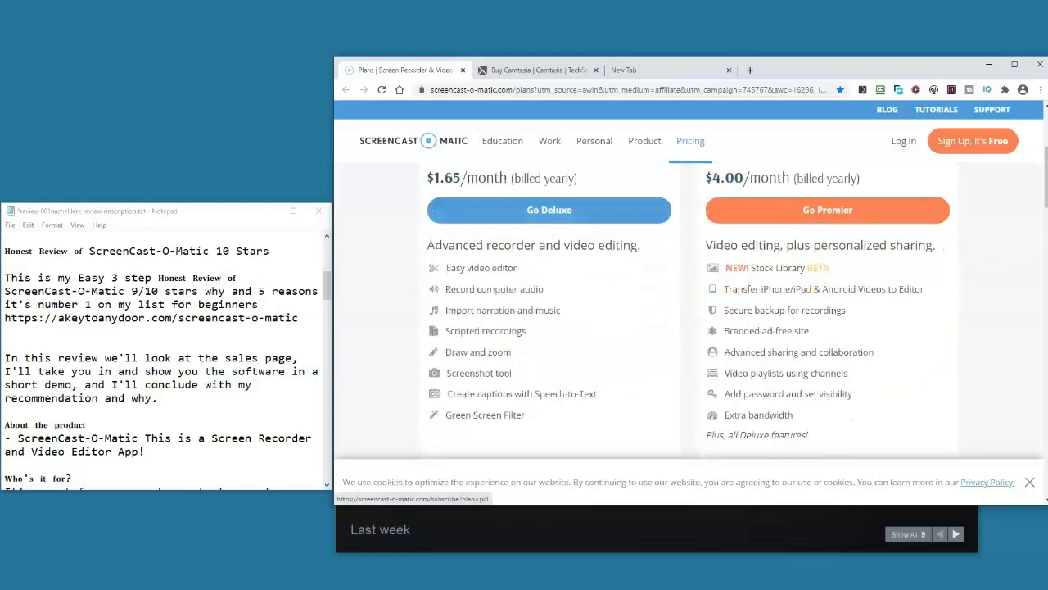
# Compare the recorder features of the Free, Deluxe and Premier plans in the comparison table.
pyautogui.scroll(-6, 690, 312)
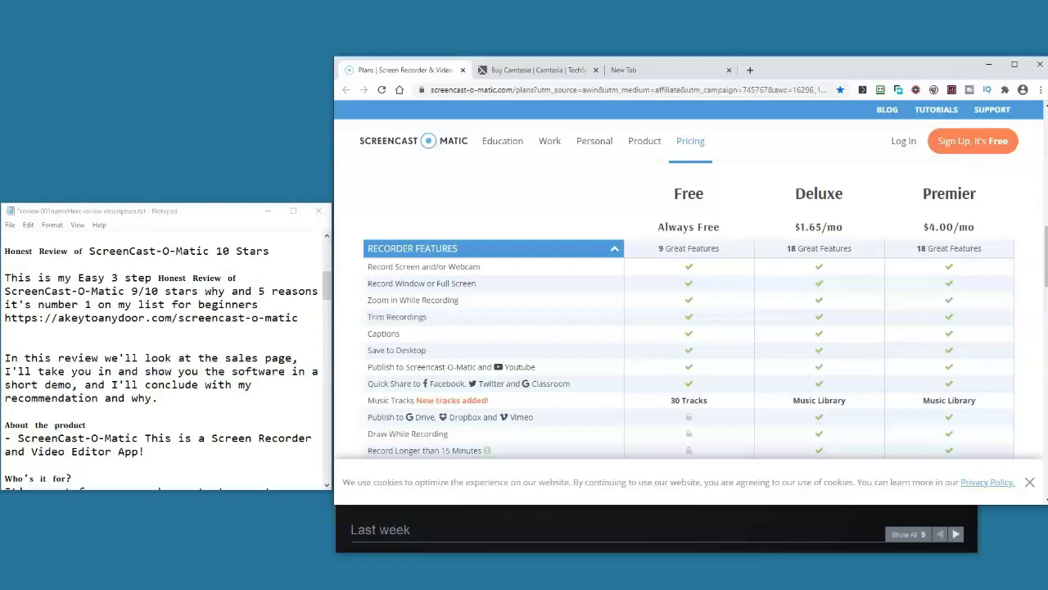
pyautogui.scroll(-1, 690, 316)
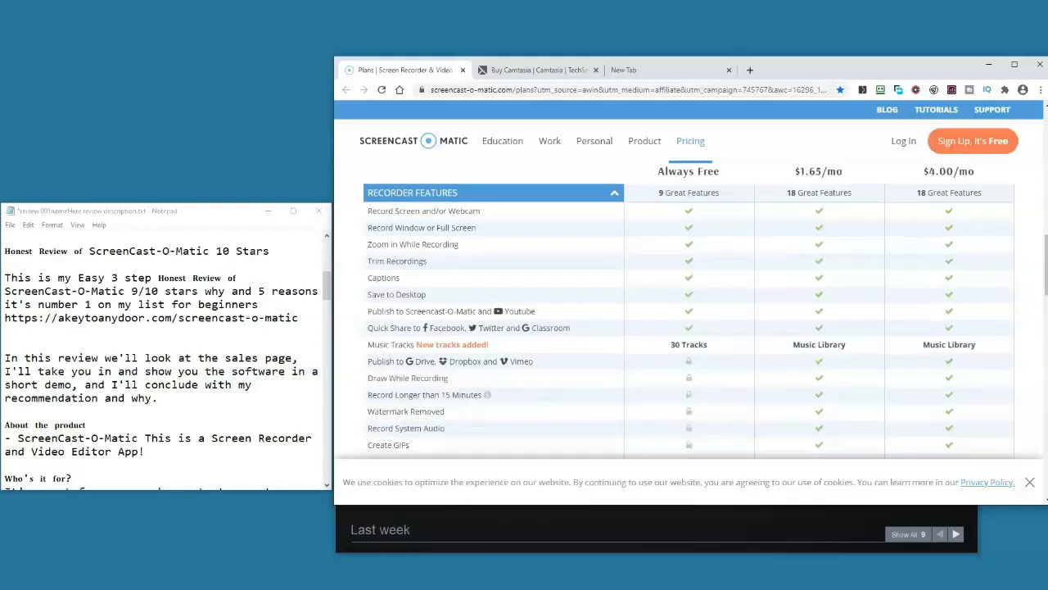
pyautogui.scroll(1, 690, 316)
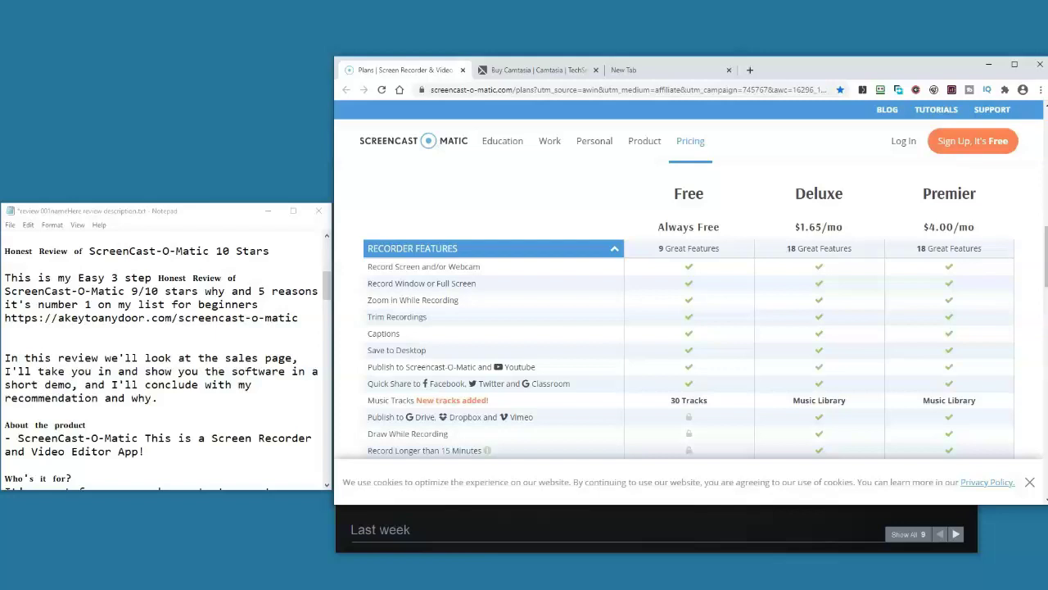
pyautogui.scroll(-2, 688, 311)
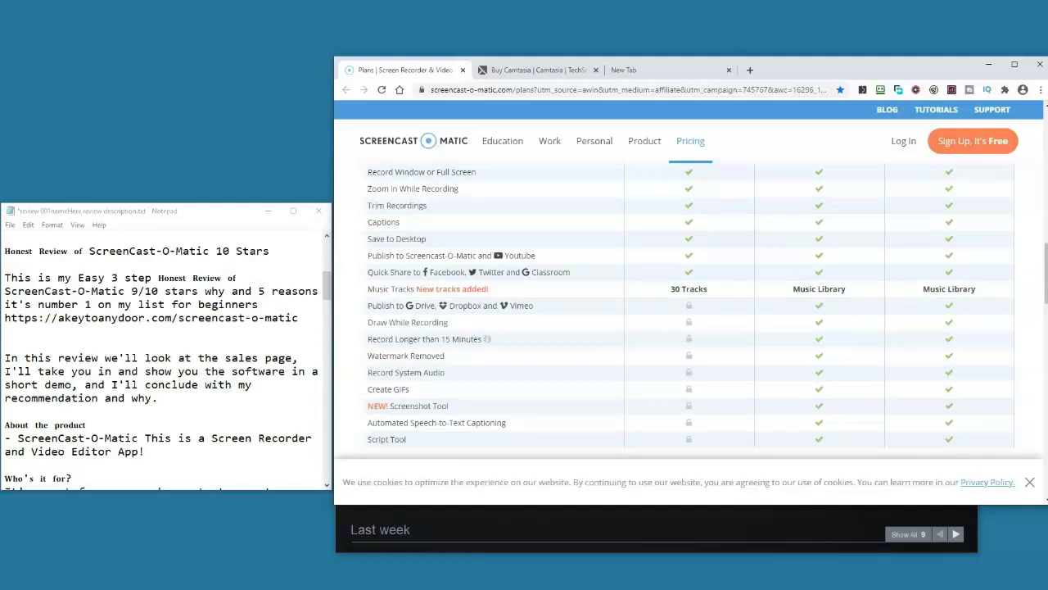
pyautogui.moveTo(488, 338)
pyautogui.scroll(-1, 689, 311)
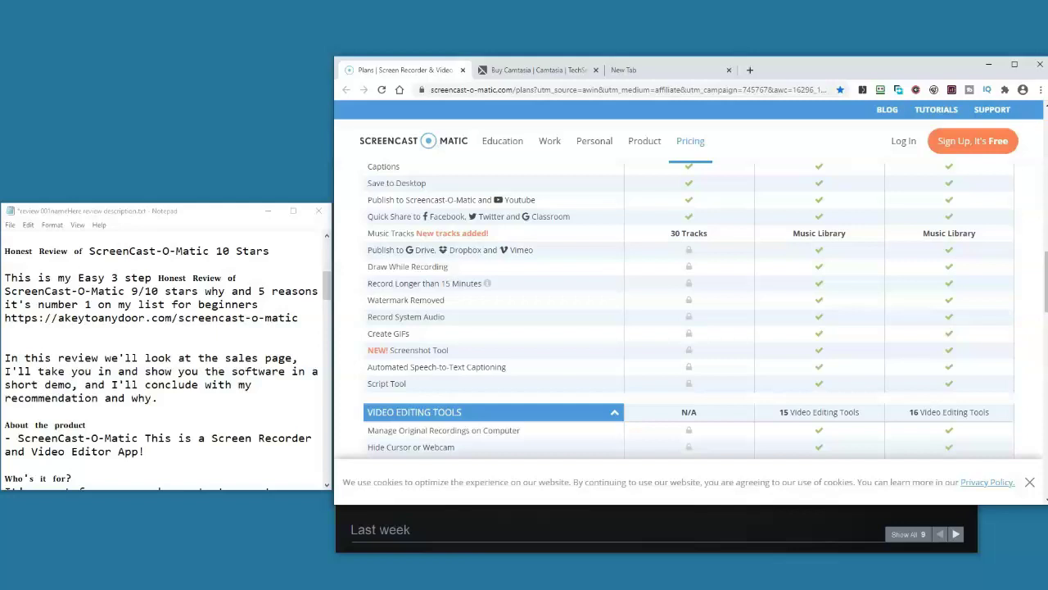
# Compare the video editing tools that the Free, Deluxe and Premier plans offer.
pyautogui.scroll(-3, 688, 311)
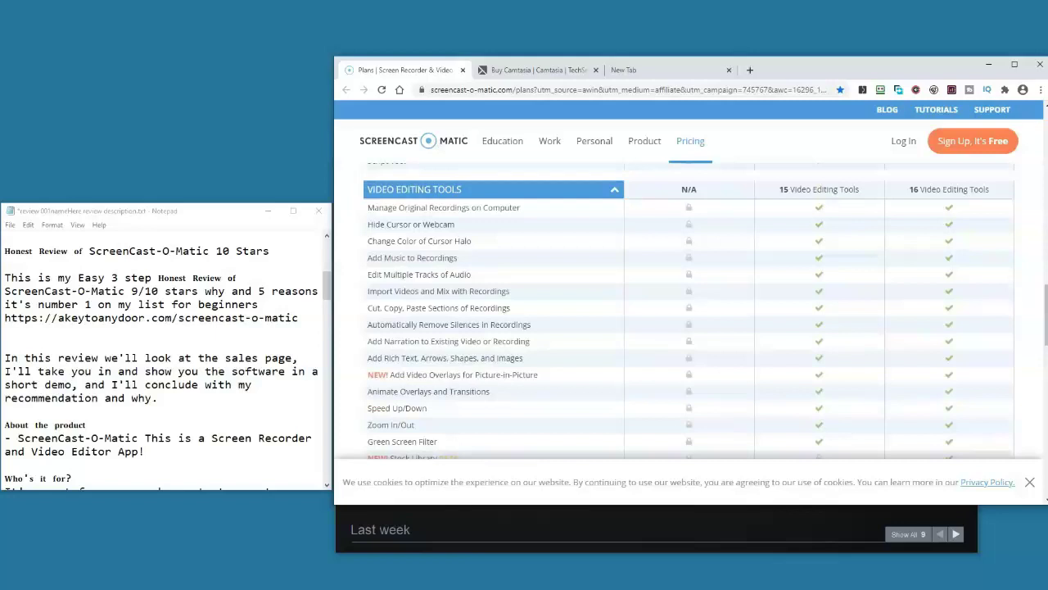
pyautogui.scroll(1, 688, 312)
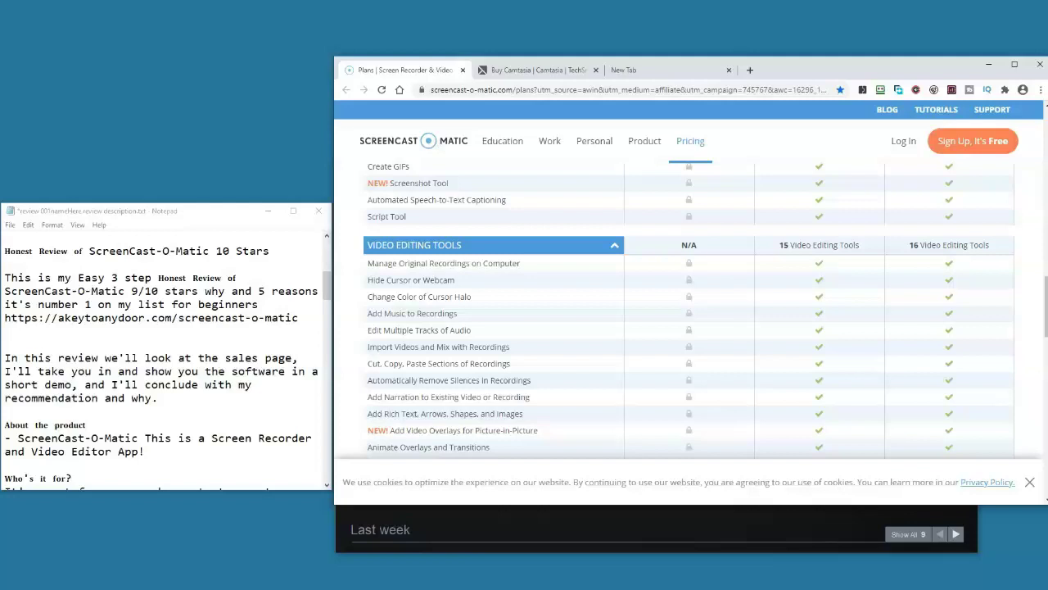
pyautogui.scroll(-1, 688, 311)
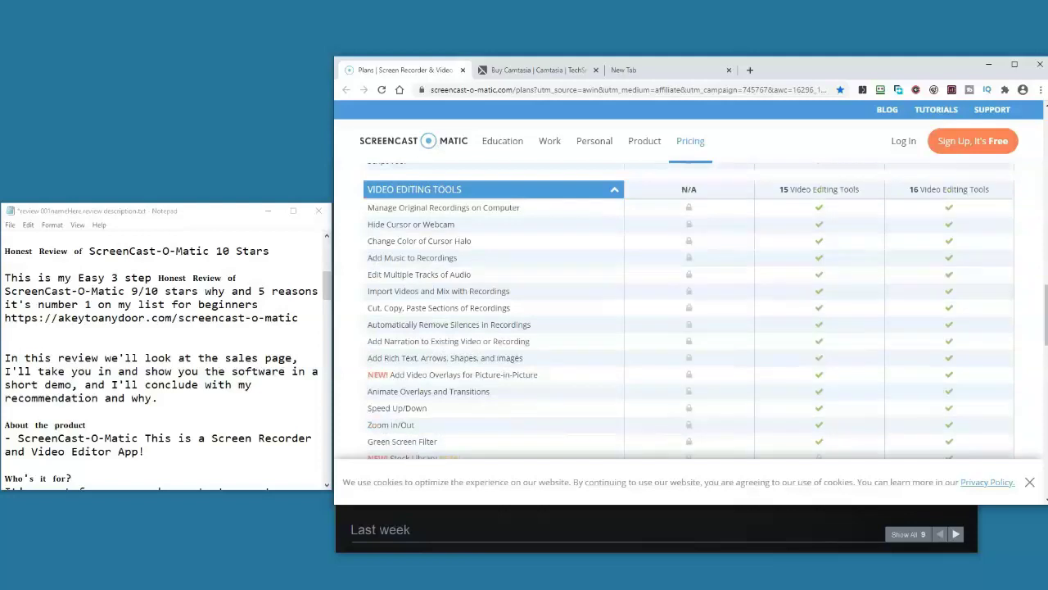
pyautogui.scroll(-1, 688, 312)
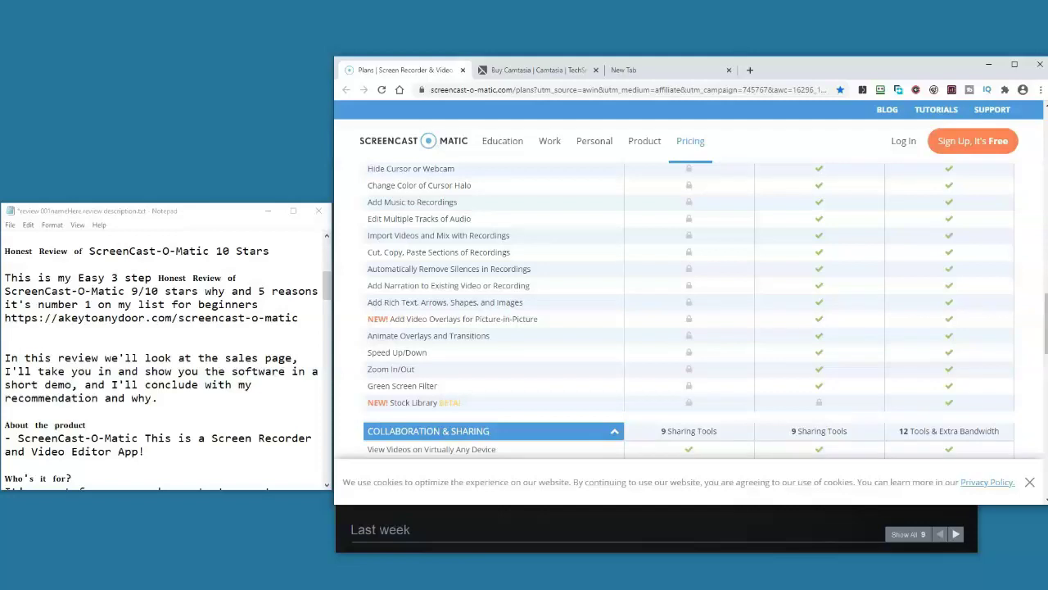
# Check the collaboration, sharing and secure backup features of each plan, and return to the beginning of the plans page.
pyautogui.scroll(-5, 688, 311)
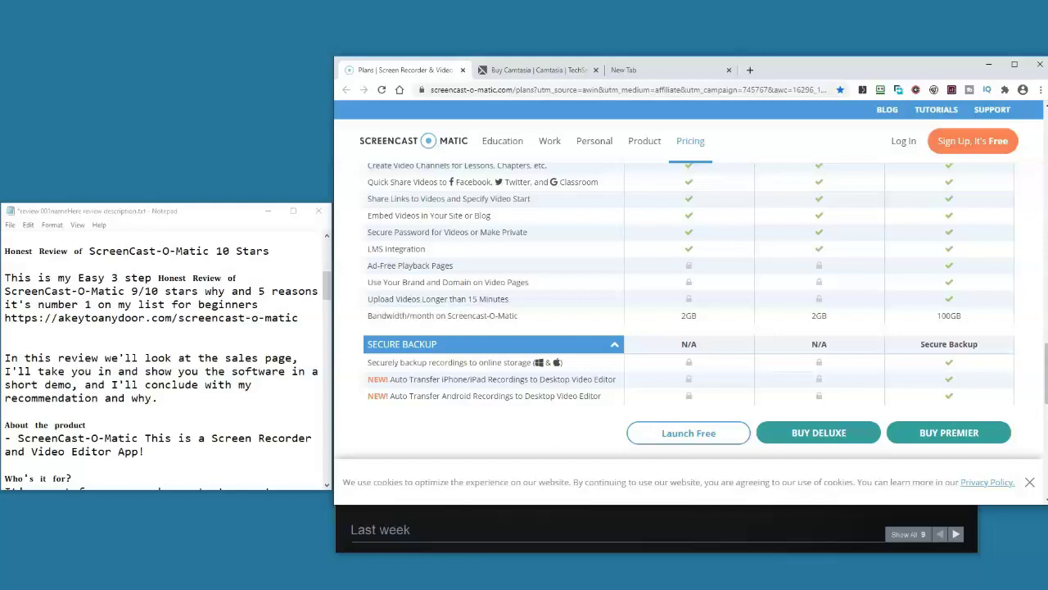
pyautogui.scroll(1, 690, 311)
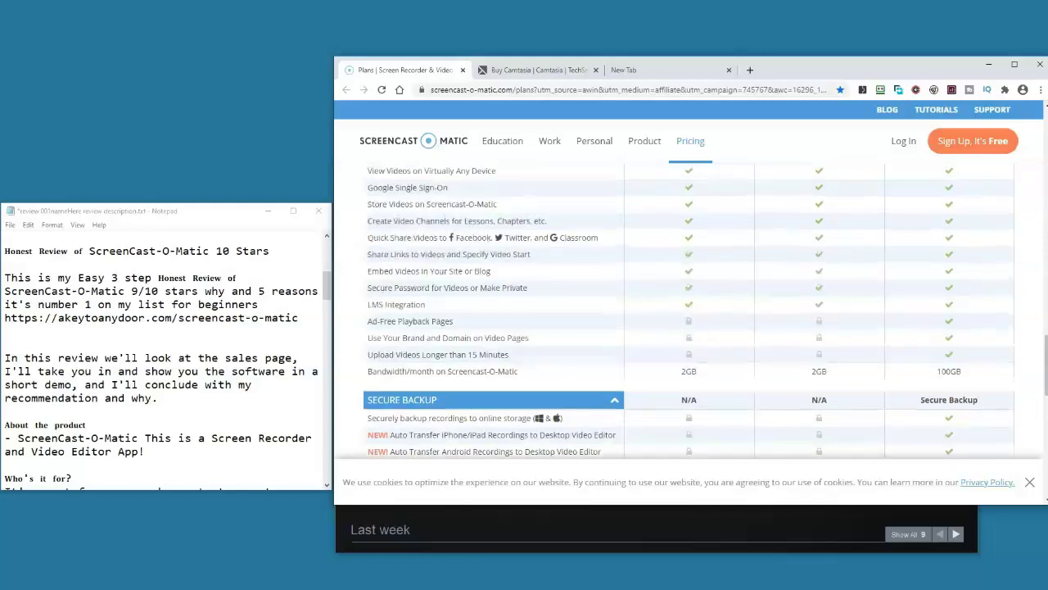
pyautogui.scroll(10, 690, 311)
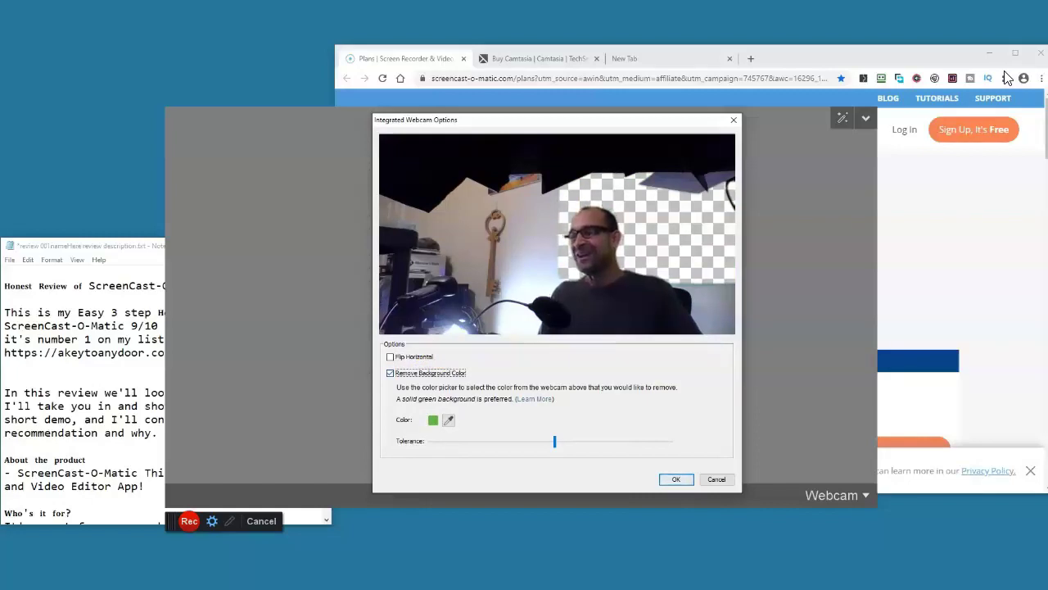
# Close the Integrated Webcam options and pick the webcam source for the recording.
pyautogui.press('Tab')
pyautogui.press('Return')
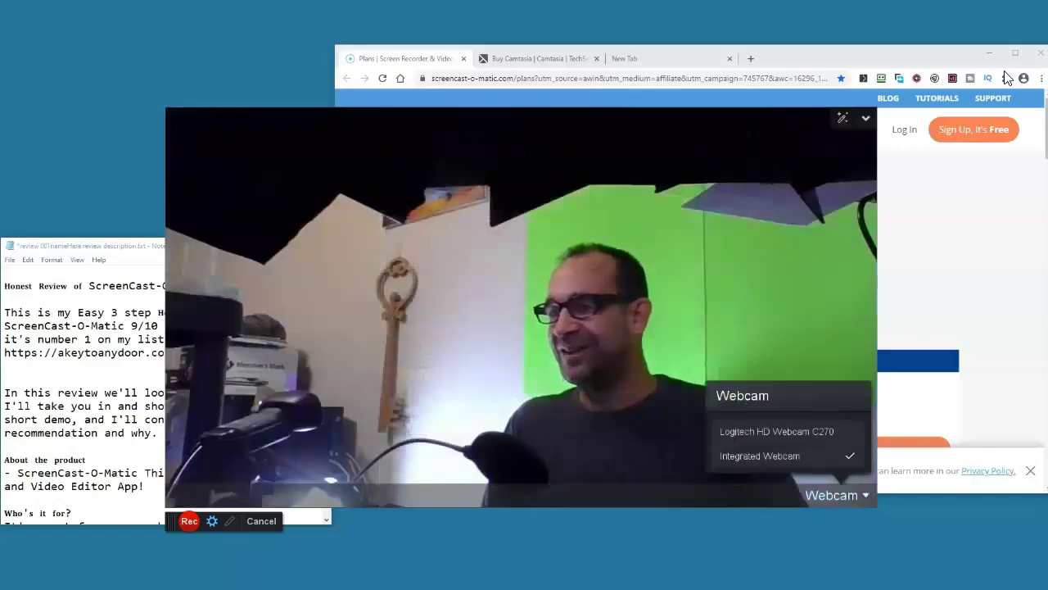
pyautogui.press('Return')
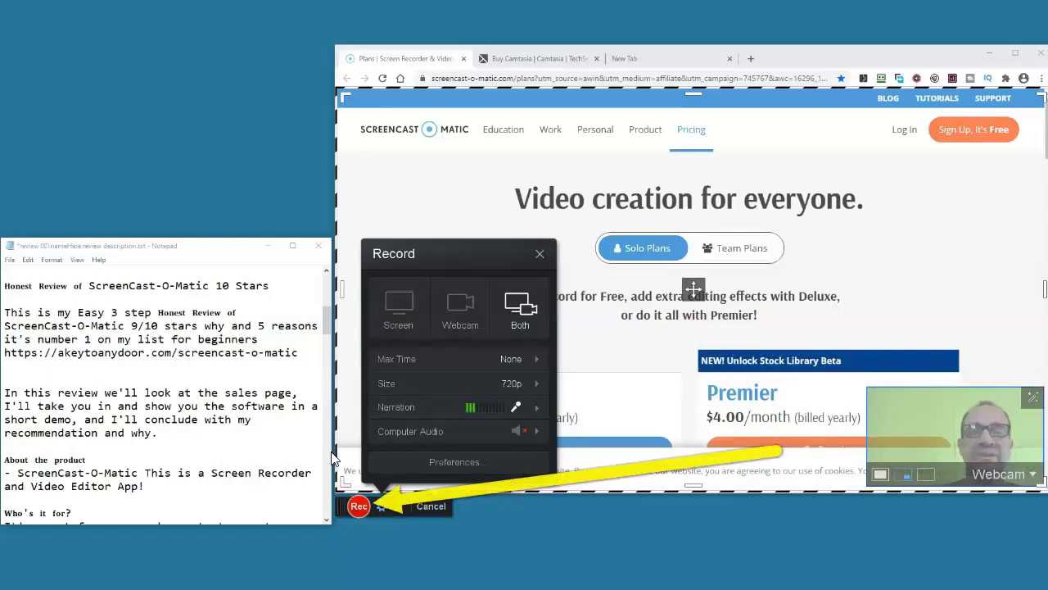
# Stop the screen and webcam recording and open it in the video editor.
pyautogui.hotkey('alt', 'p')
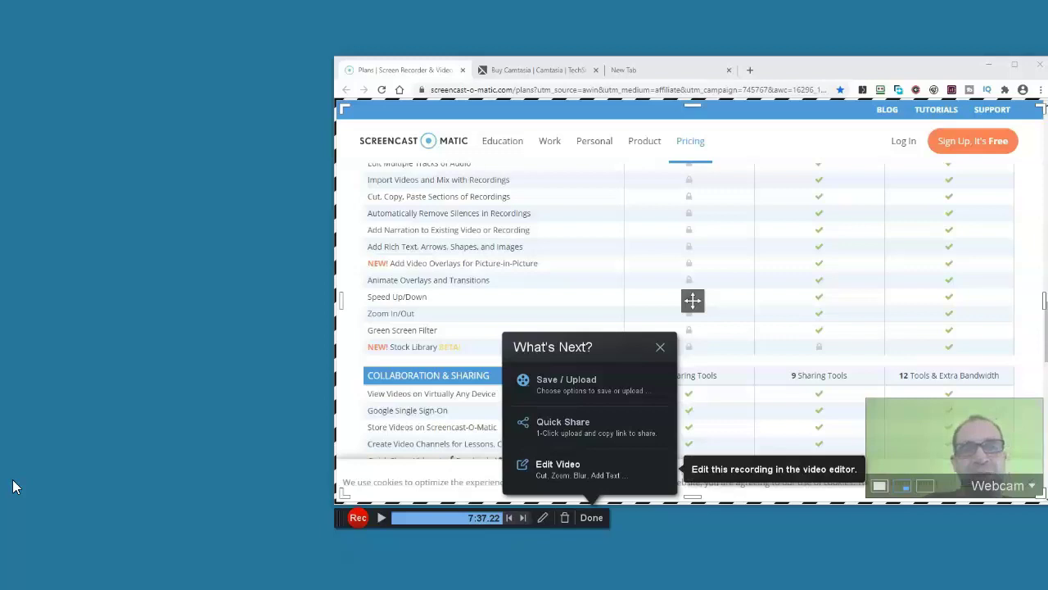
pyautogui.click(573, 469)
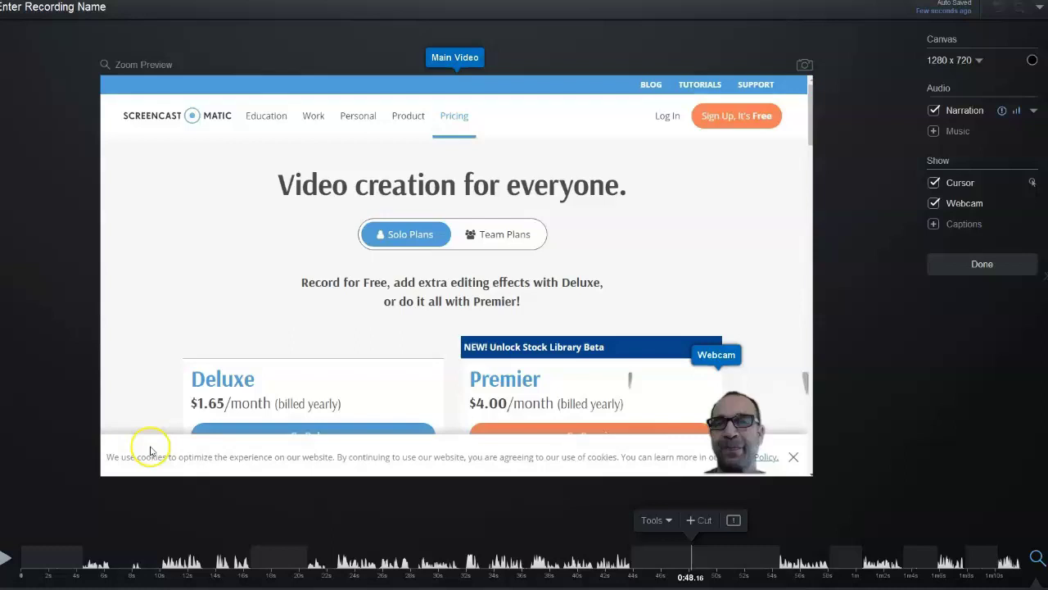
# Cut the 4.48-second section at the very start of the recording's timeline and accept the edit.
pyautogui.click(149, 8)
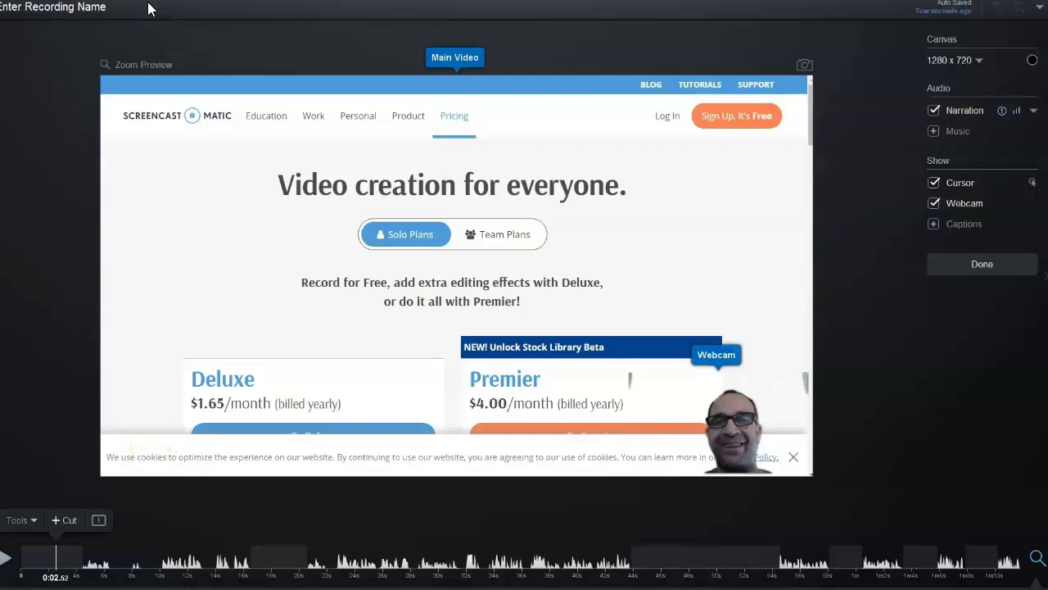
pyautogui.press('Return')
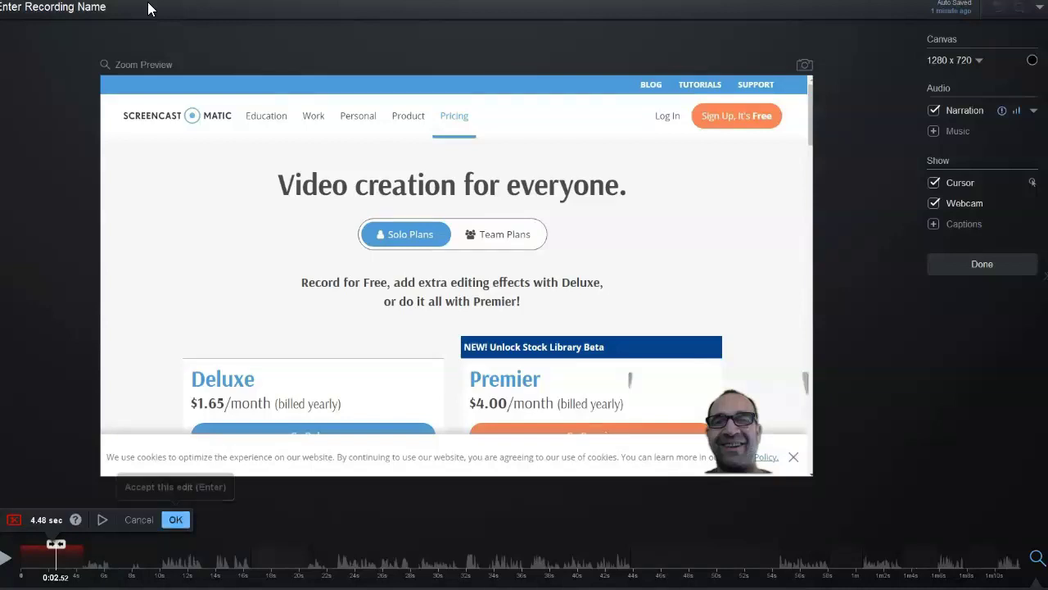
pyautogui.press('Return')
# Examine the editing tools available for the recording, including Cut, Copy and the Cursor and Webcam options under Hide.
pyautogui.press('Down')
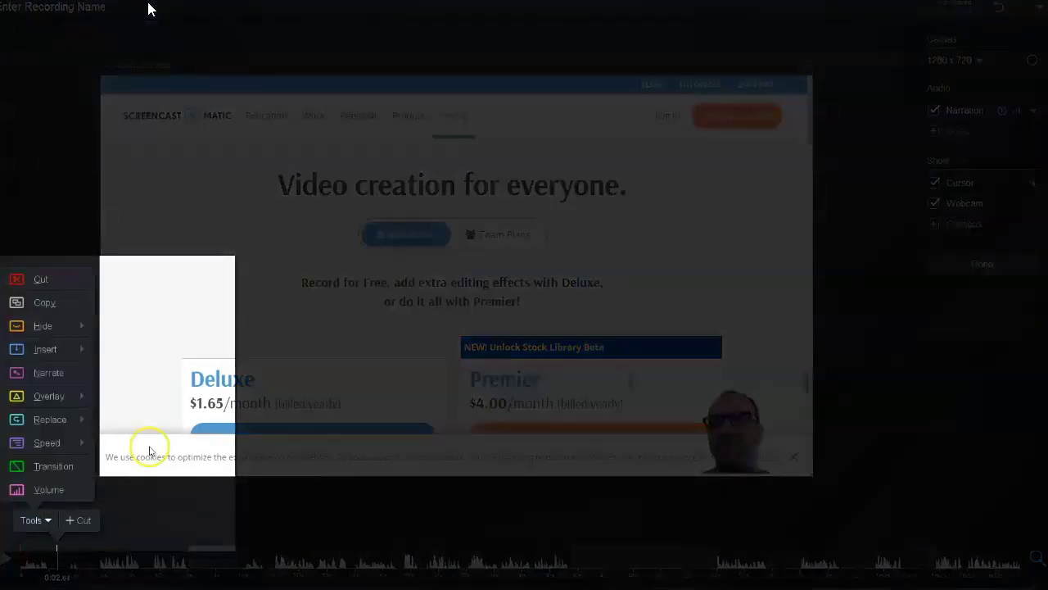
pyautogui.press('h')
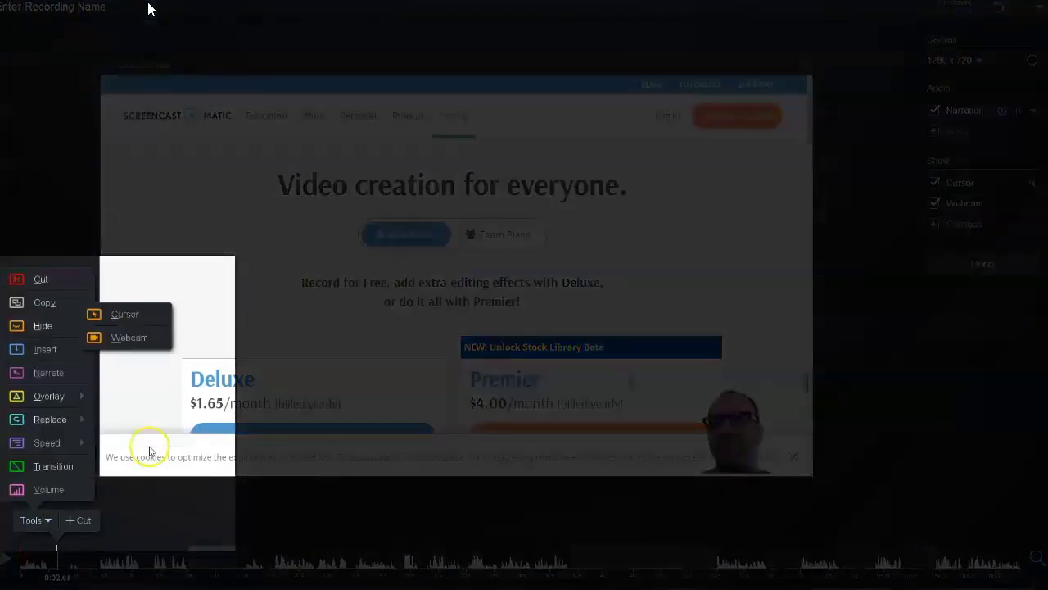
pyautogui.press('c')
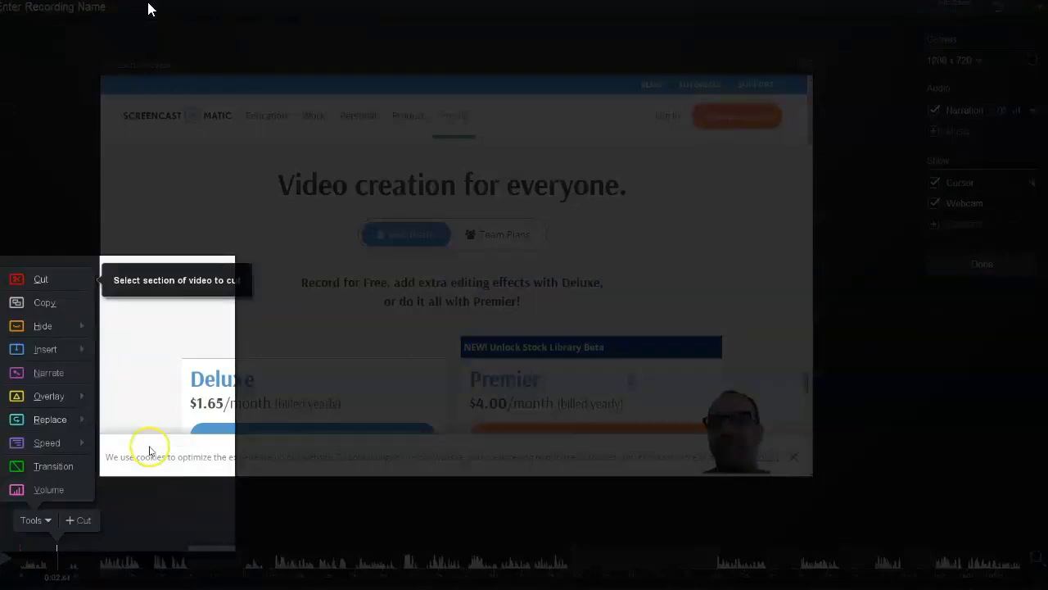
pyautogui.press('c')
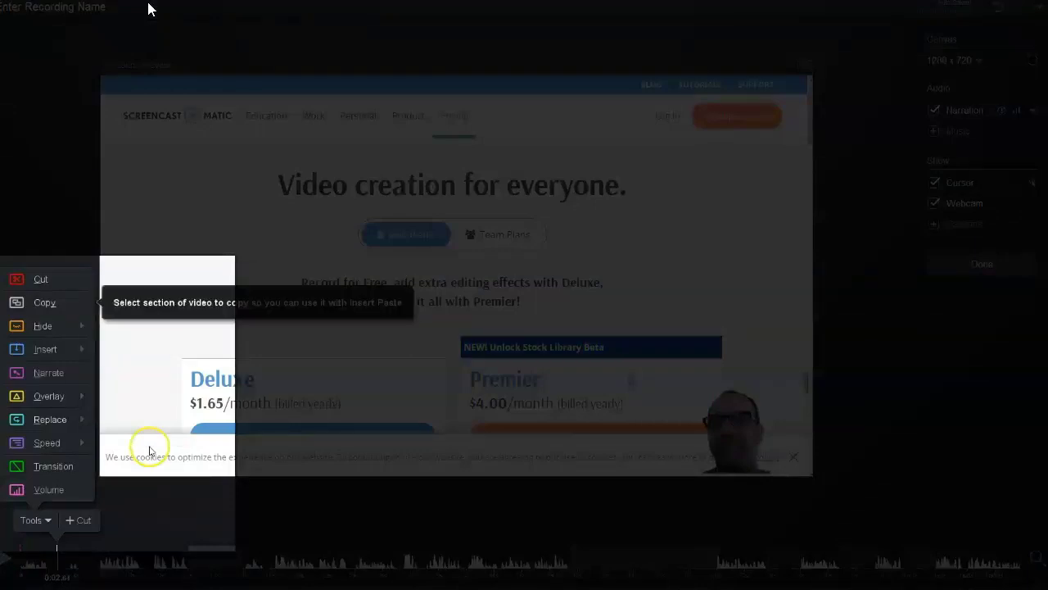
pyautogui.press('h')
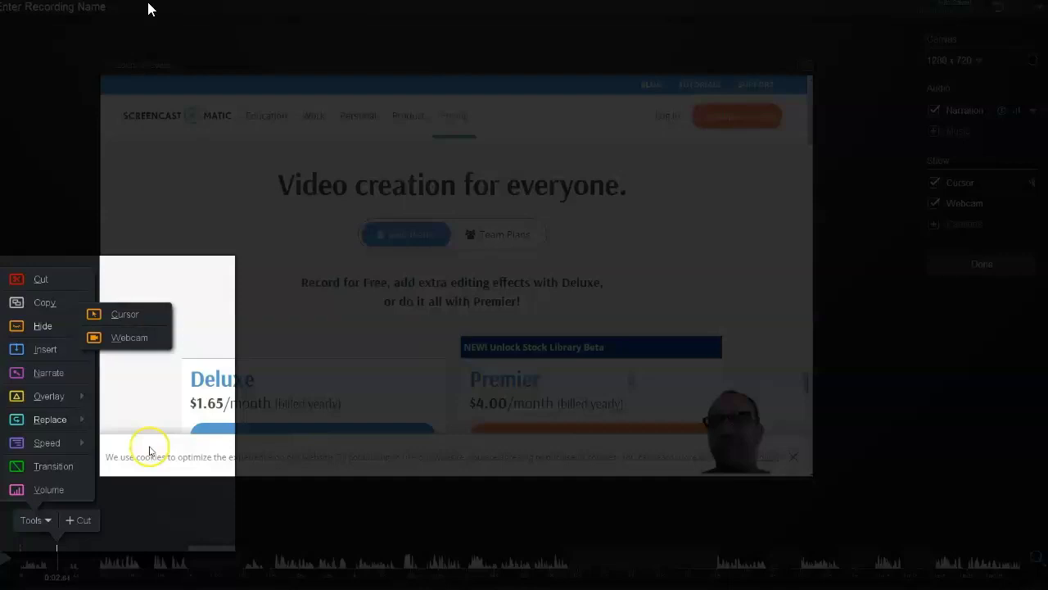
pyautogui.press('Escape')
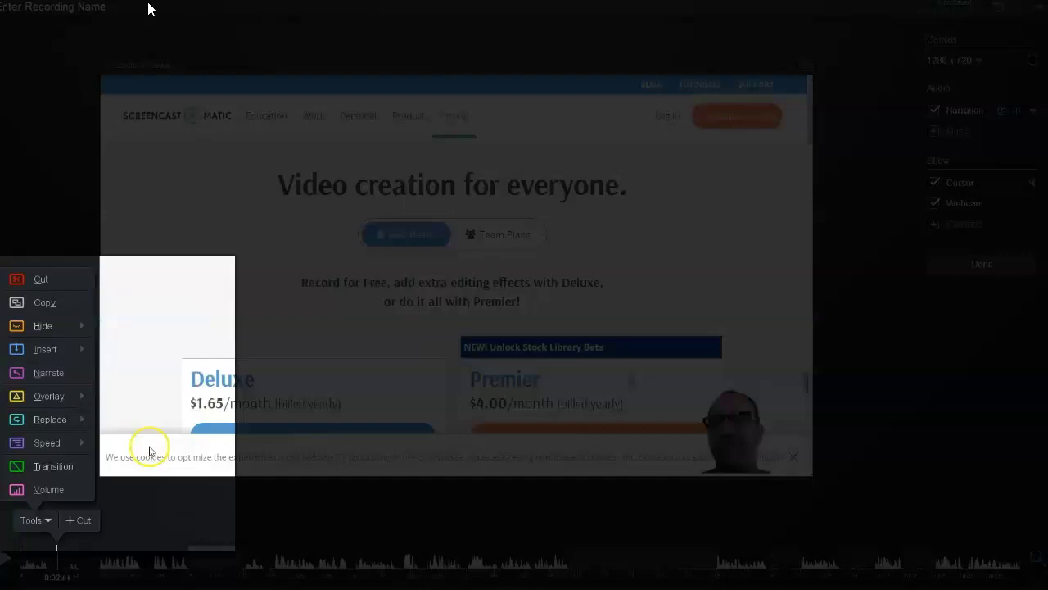
pyautogui.press('Escape')
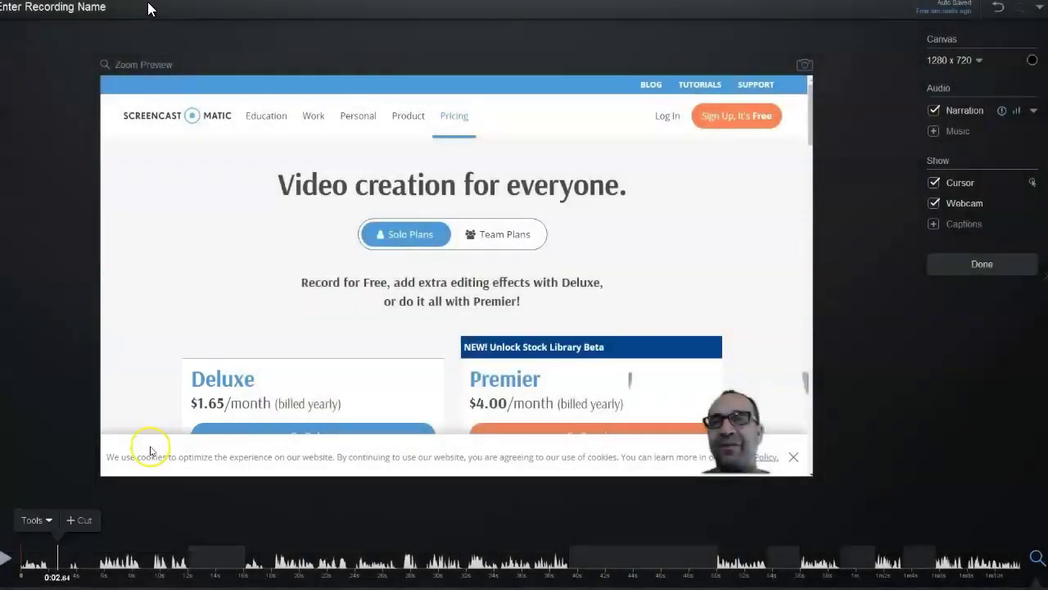
# Hide the webcam in the section of the recording from about 2.6 to 7.7 seconds and accept the edit.
pyautogui.click(34, 520)
pyautogui.moveTo(44, 326)
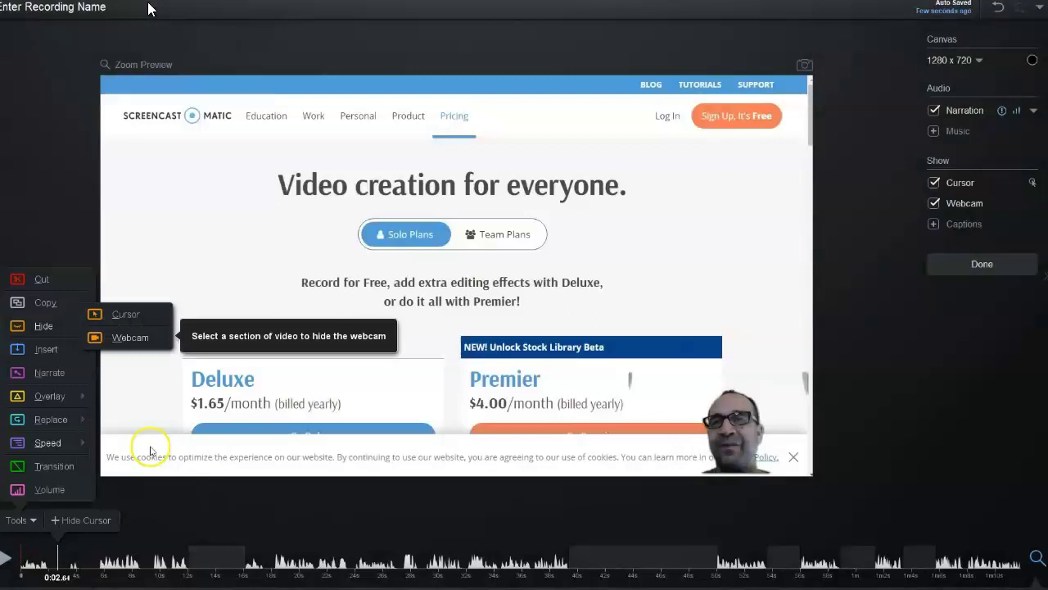
pyautogui.click(131, 338)
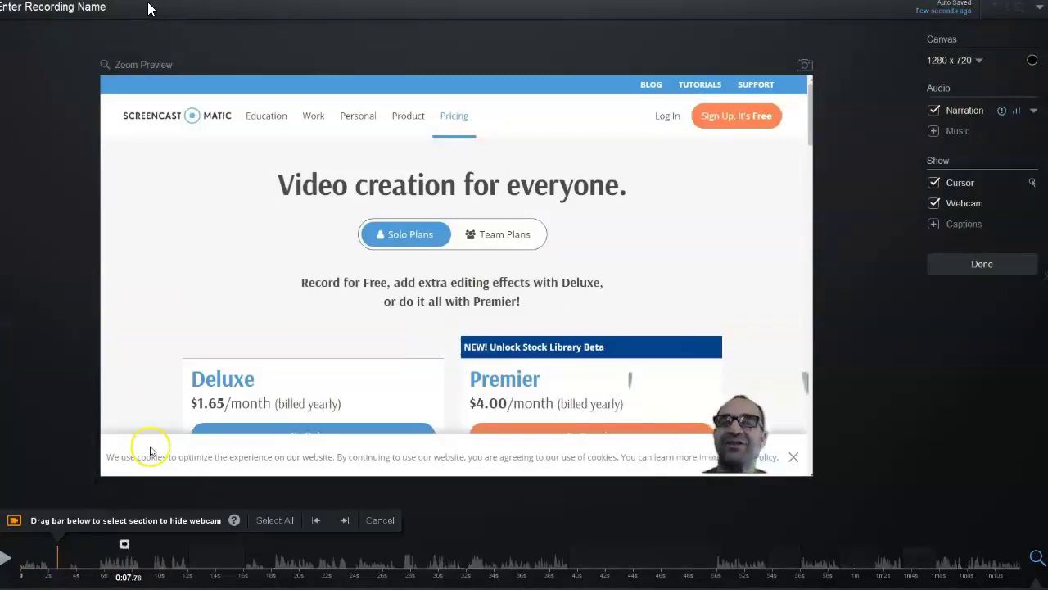
pyautogui.moveTo(124, 544); pyautogui.dragTo(129, 544)
pyautogui.click(172, 519)
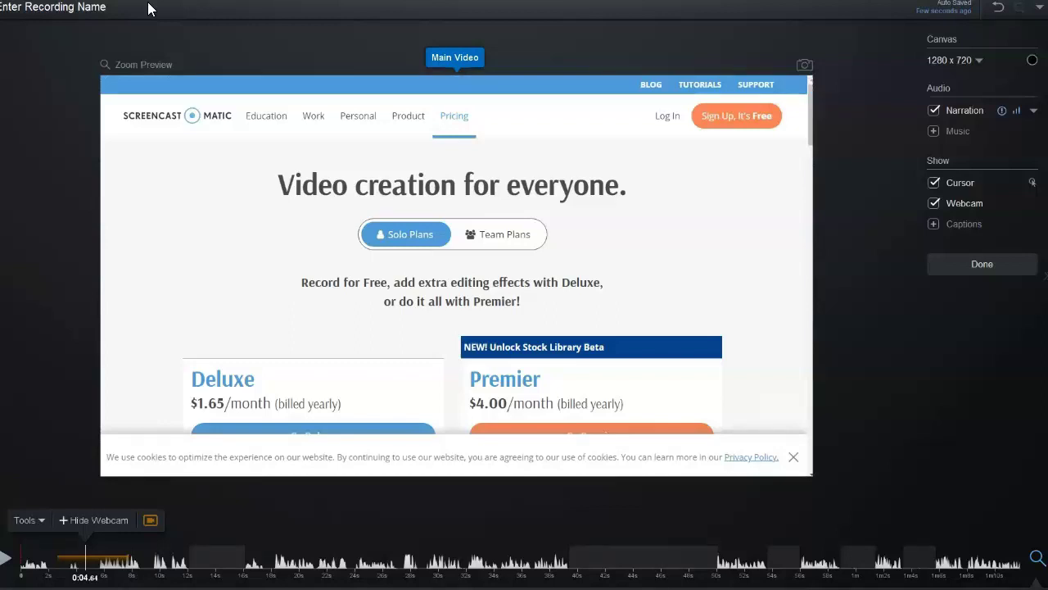
pyautogui.click(30, 520)
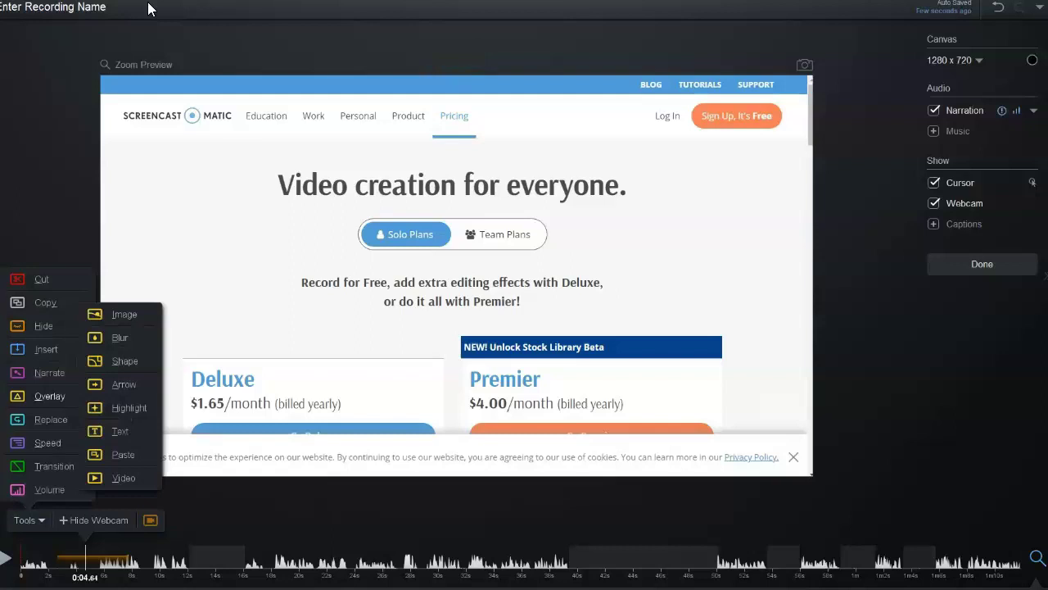
pyautogui.click(42, 280)
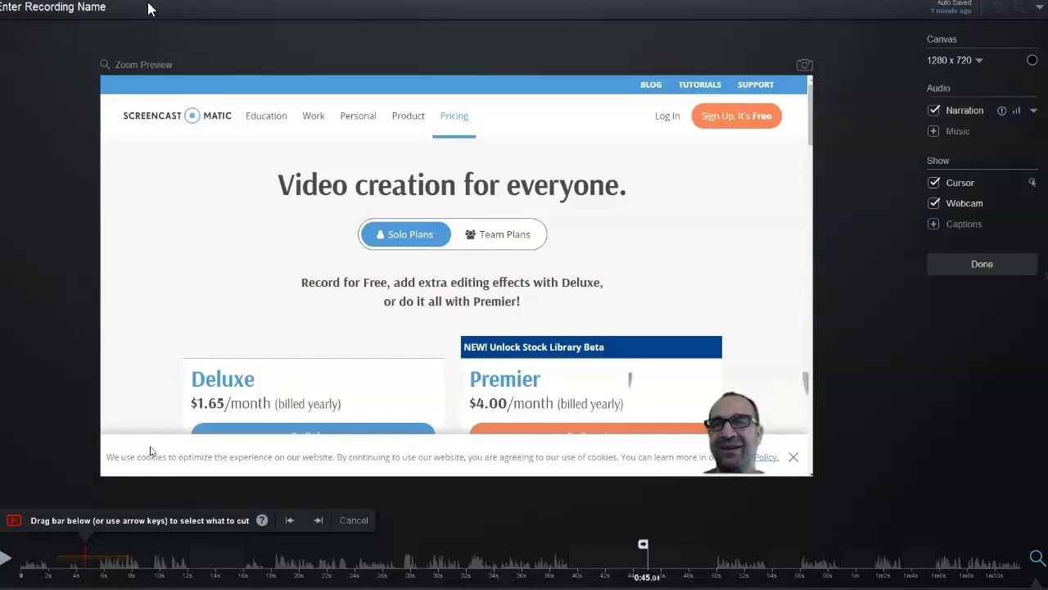
pyautogui.press('Escape')
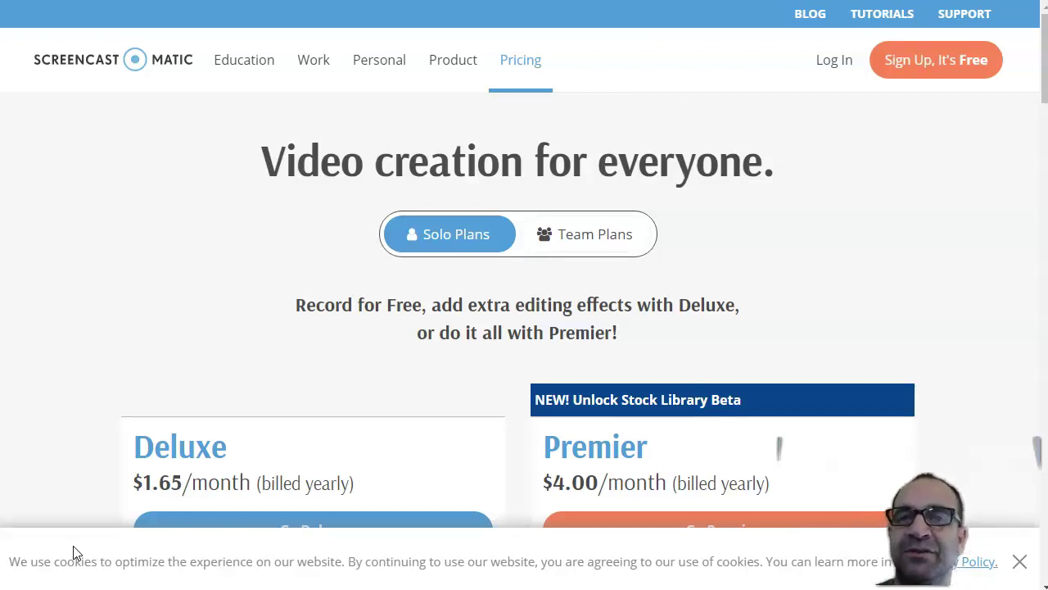
# Check the video editing and the collaboration and sharing features of each plan in the pricing comparison.
pyautogui.scroll(-20, 74, 552)
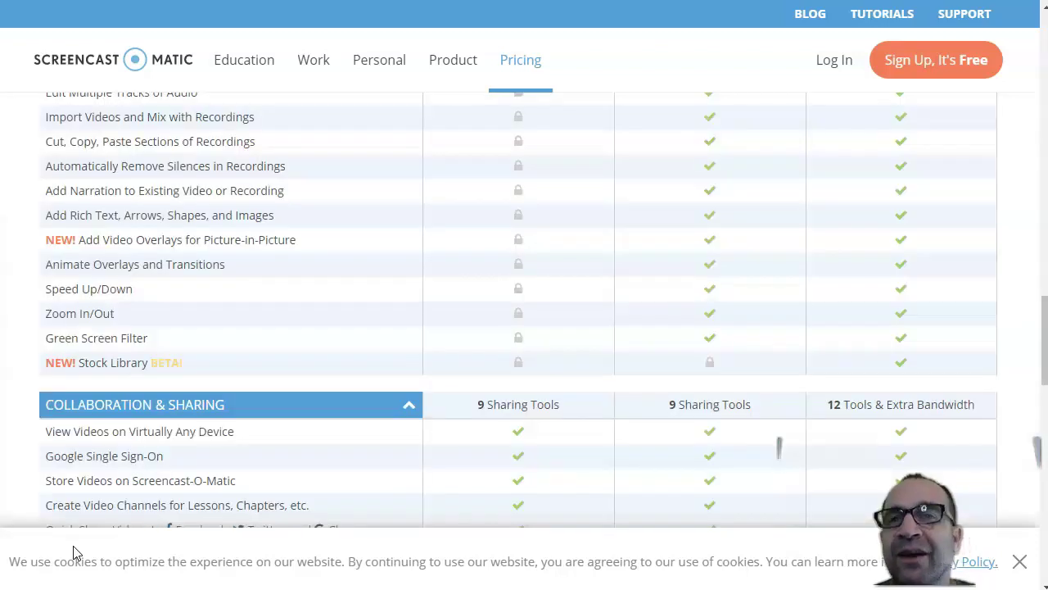